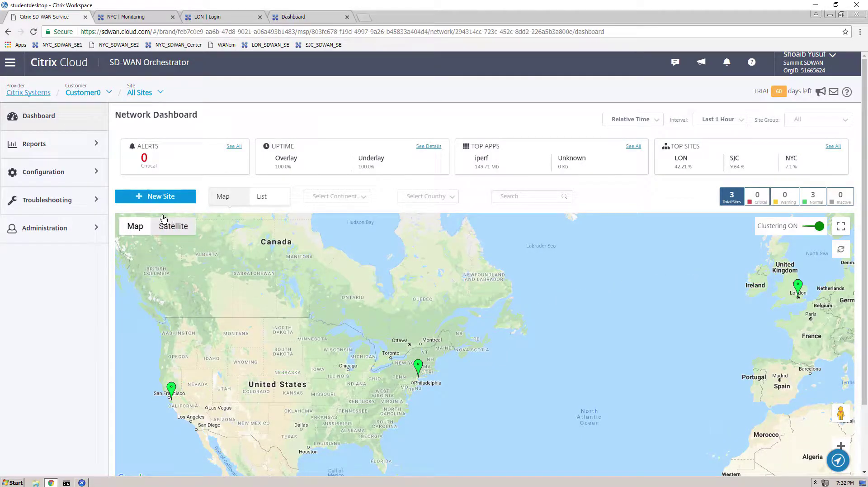
- Display the QoS default IP-protocol rules and highlight SIP's Duplicate Paths transmit mode
{"action": "left_click", "coordinate": [78, 175]}
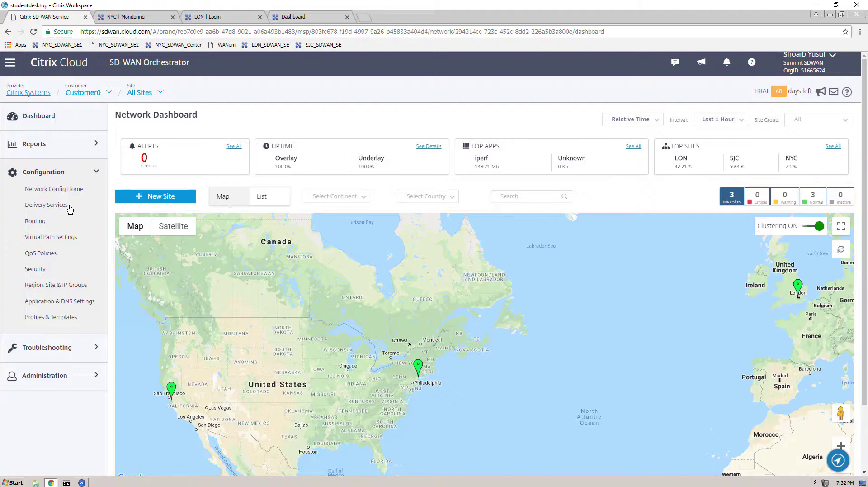
{"action": "left_click", "coordinate": [36, 254]}
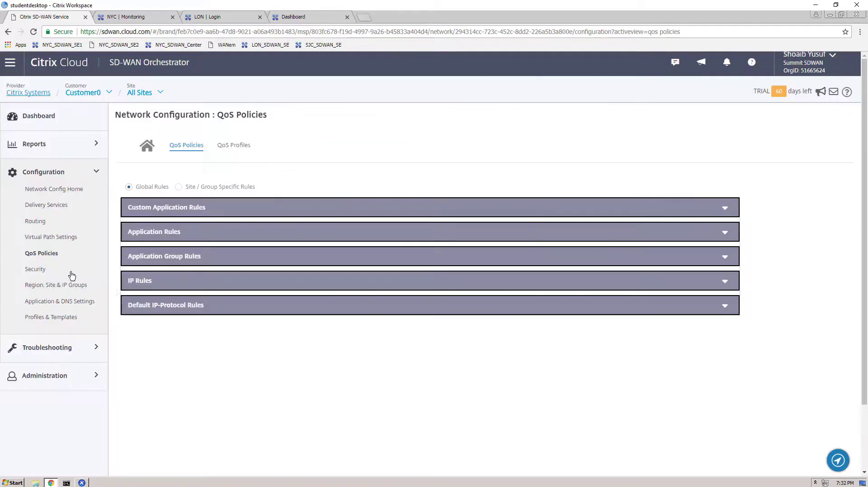
{"action": "left_click", "coordinate": [143, 309]}
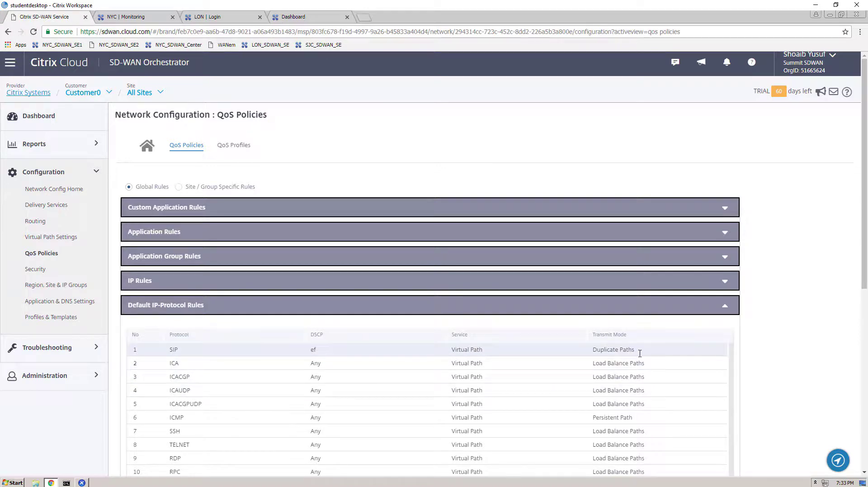
{"action": "left_click_drag", "start_coordinate": [635, 349], "coordinate": [592, 350]}
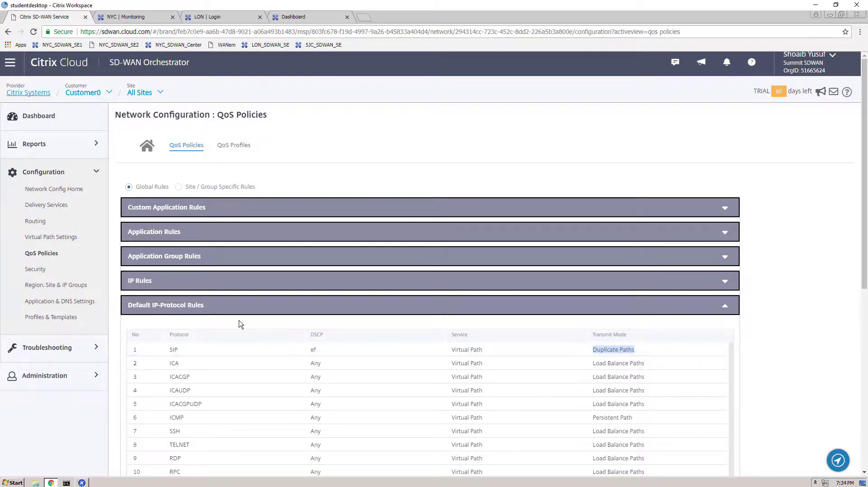
- Add and save a custom application 'Voice' matching port 5020, then go back to QoS Policies
{"action": "left_click", "coordinate": [59, 302]}
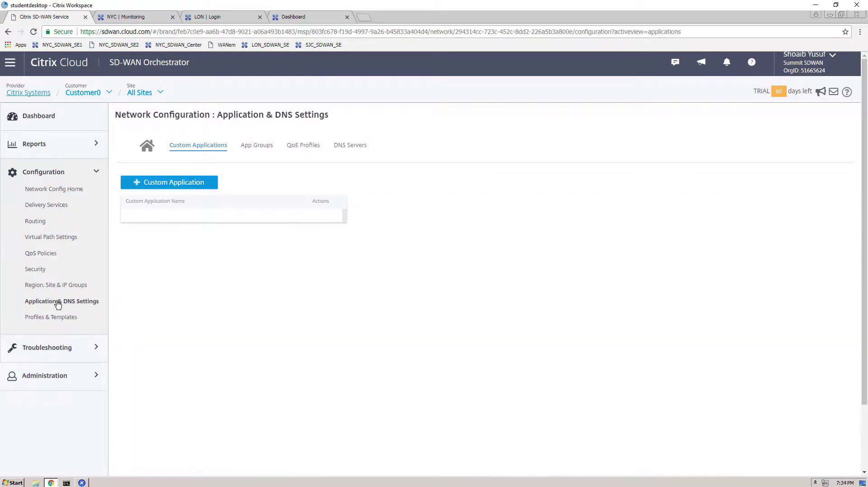
{"action": "left_click", "coordinate": [175, 184]}
{"action": "left_click", "coordinate": [174, 194]}
{"action": "type", "text": "Voice"}
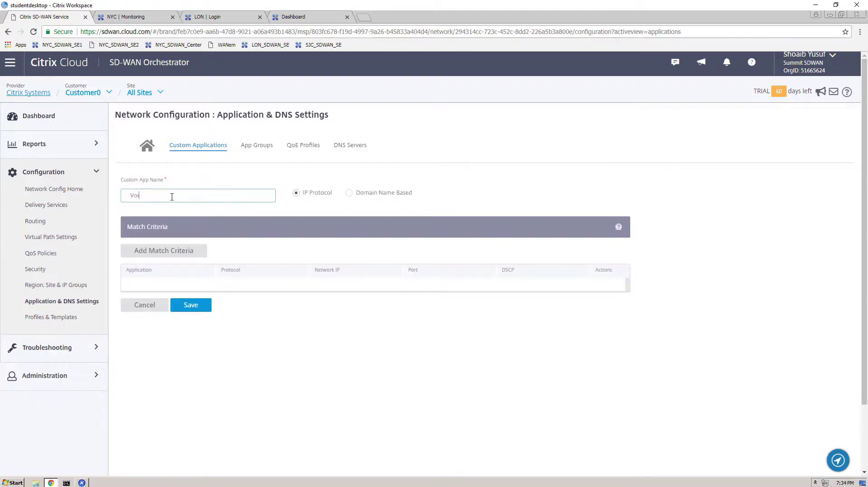
{"action": "left_click", "coordinate": [171, 255]}
{"action": "left_click", "coordinate": [500, 265]}
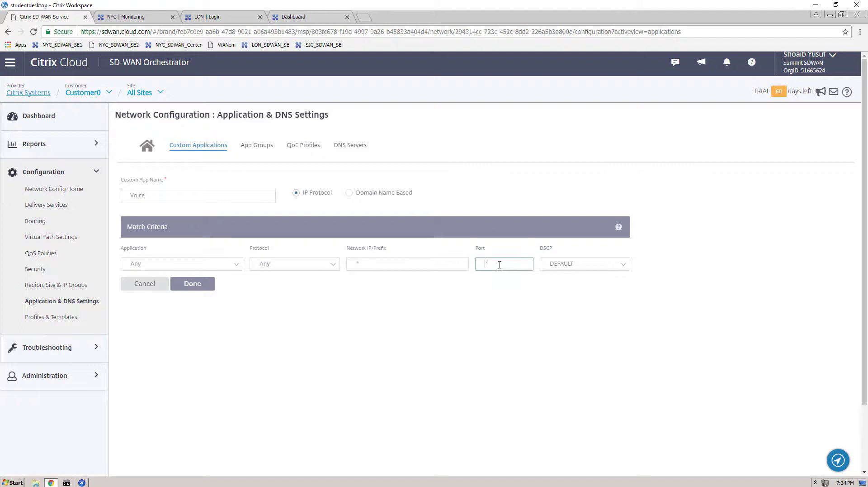
{"action": "type", "text": "5020"}
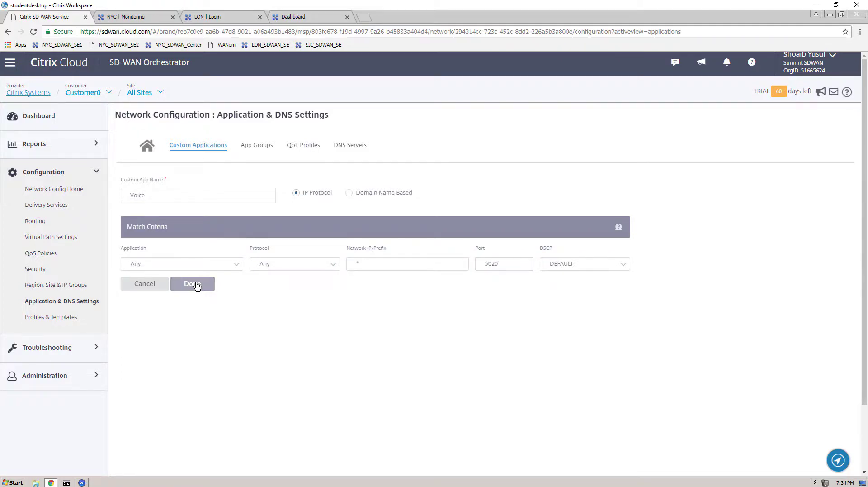
{"action": "left_click", "coordinate": [194, 284]}
{"action": "left_click", "coordinate": [191, 318]}
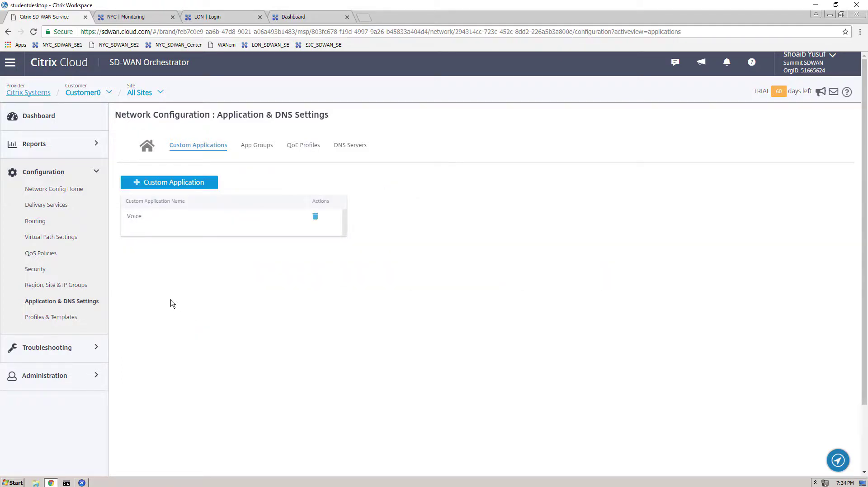
{"action": "left_click", "coordinate": [46, 254]}
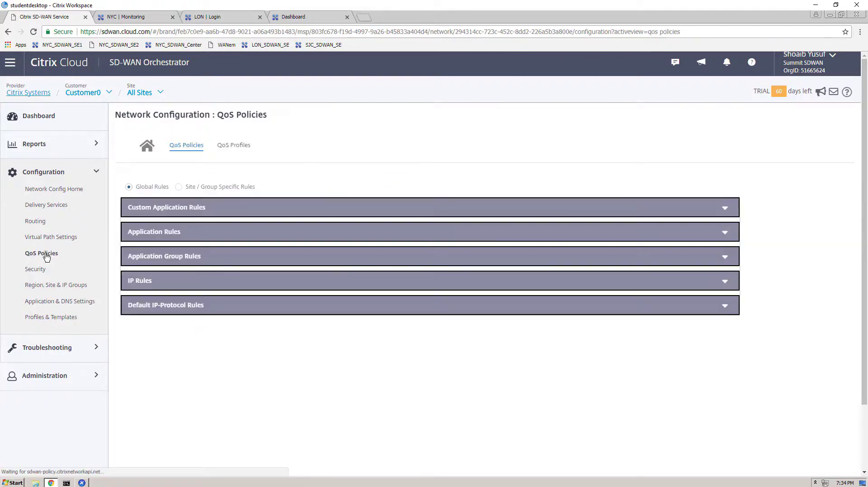
- Save a Voice custom application rule using Load Balance Paths, High priority and Realtime transfer
{"action": "left_click", "coordinate": [149, 213]}
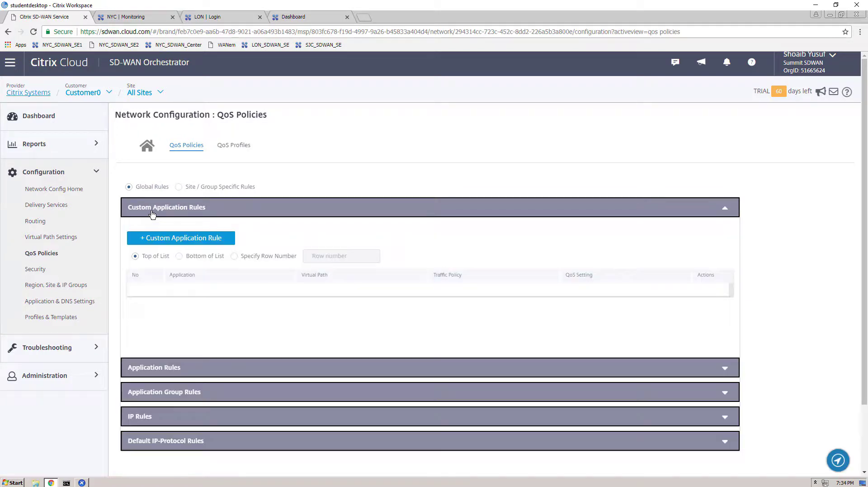
{"action": "left_click", "coordinate": [161, 239]}
{"action": "left_click", "coordinate": [175, 240]}
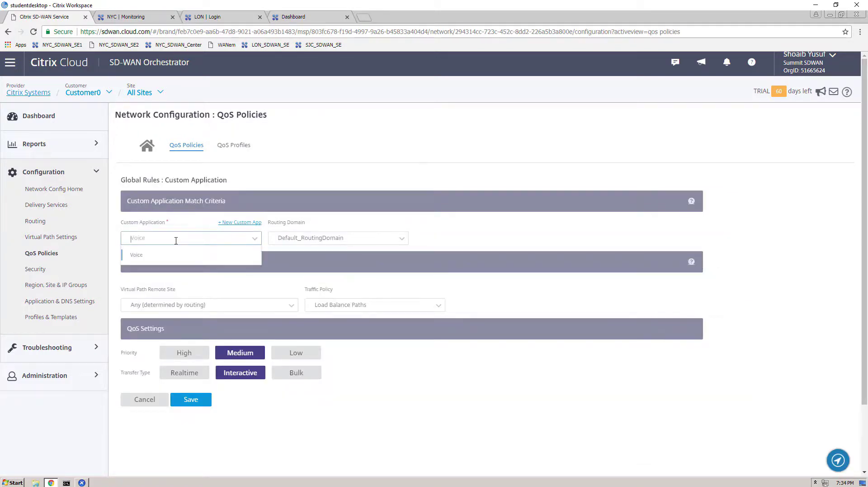
{"action": "left_click", "coordinate": [148, 256]}
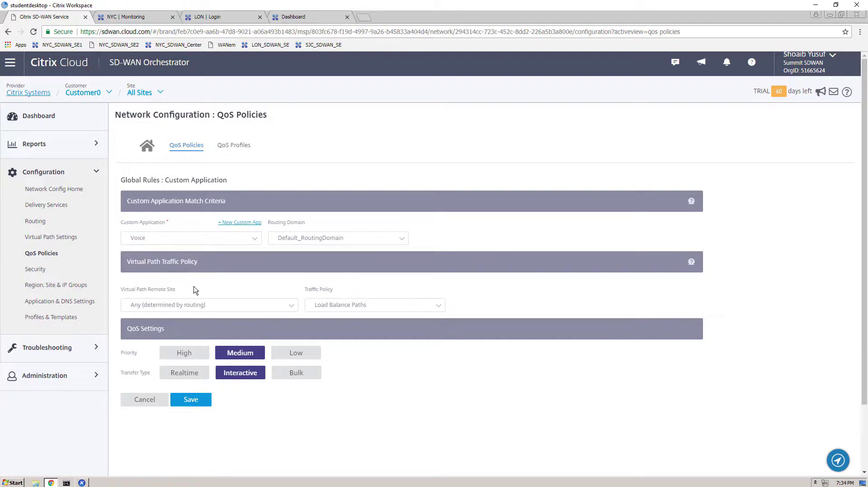
{"action": "left_click", "coordinate": [341, 310]}
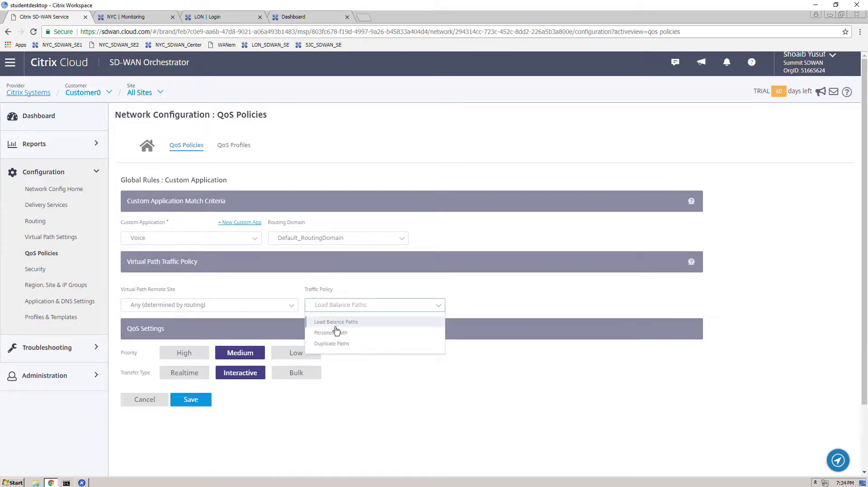
{"action": "left_click", "coordinate": [337, 321]}
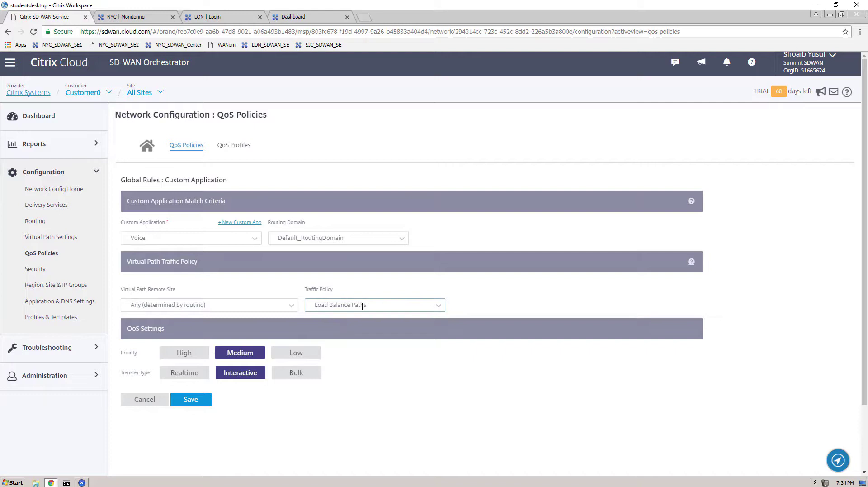
{"action": "left_click", "coordinate": [184, 353]}
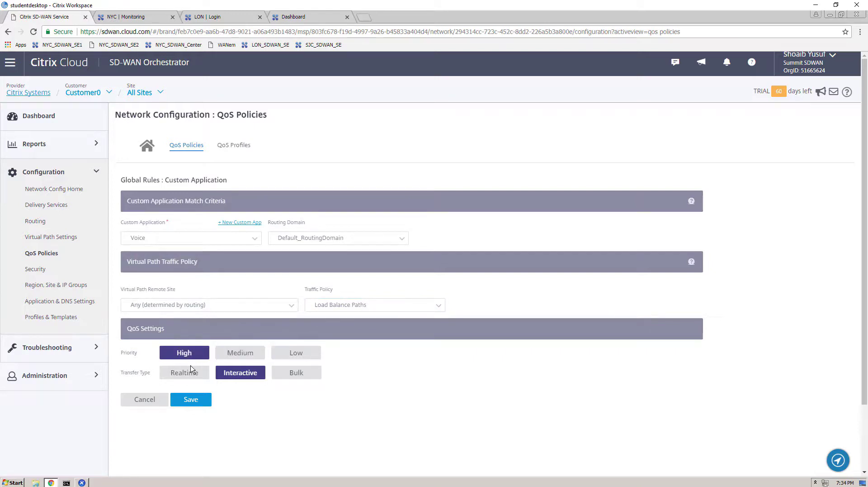
{"action": "left_click", "coordinate": [189, 371]}
{"action": "left_click", "coordinate": [191, 400]}
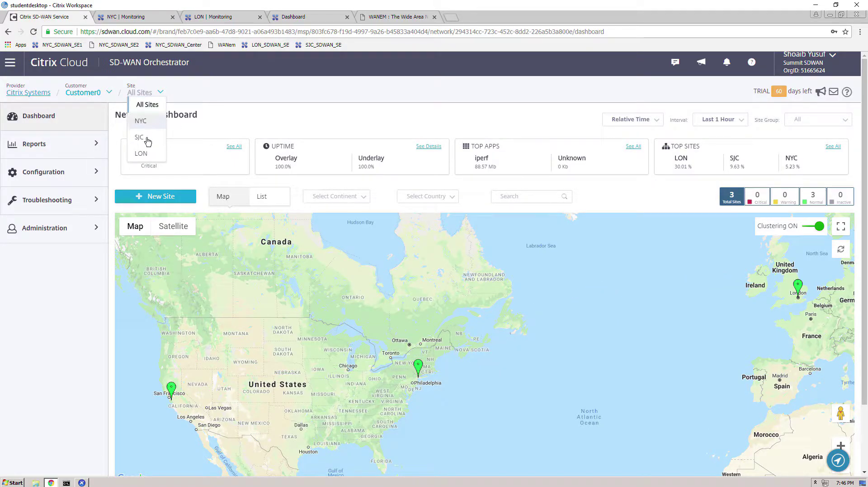
- View LON's WAN Path statistics out to the Kbps column, showing 566.51 Kbps at 0.00% loss
{"action": "left_click", "coordinate": [141, 154]}
{"action": "left_click", "coordinate": [47, 200]}
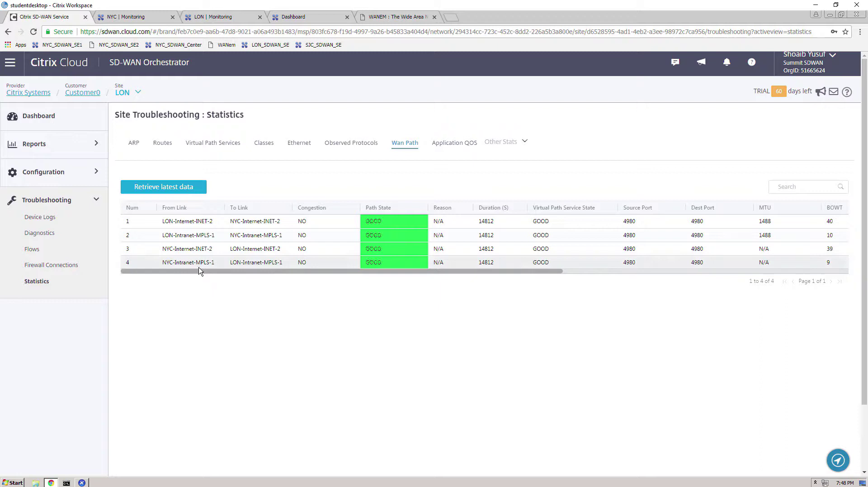
{"action": "left_click_drag", "start_coordinate": [235, 272], "coordinate": [425, 290]}
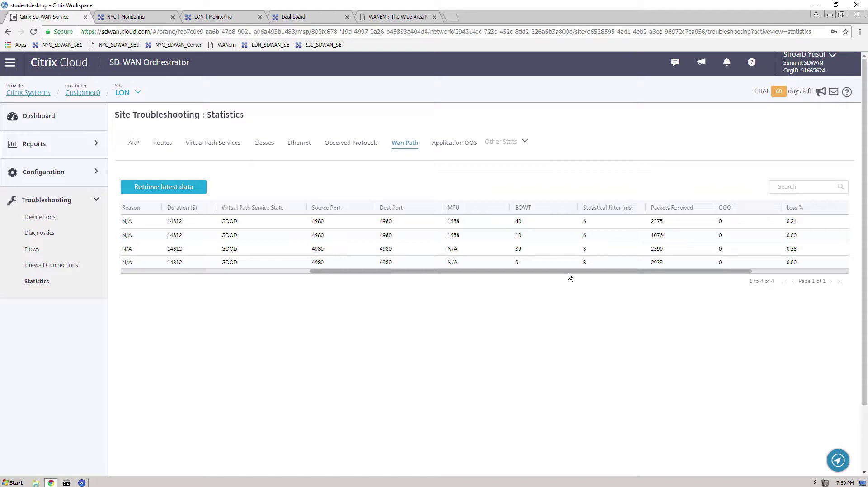
{"action": "left_click_drag", "start_coordinate": [568, 271], "coordinate": [683, 275]}
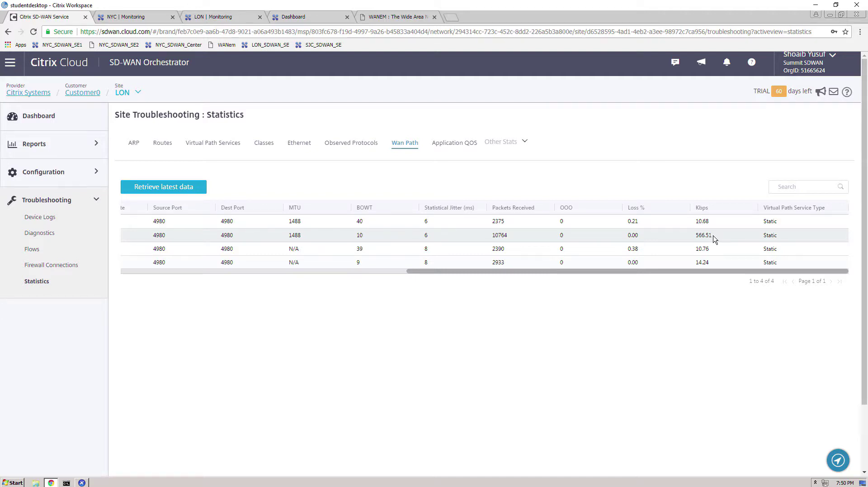
- Fetch LON's flows and widen Path to read LON-Intranet-MPLS-1->NYC-Intranet-MPLS-1 for the port-5020 flow
{"action": "left_click", "coordinate": [31, 251]}
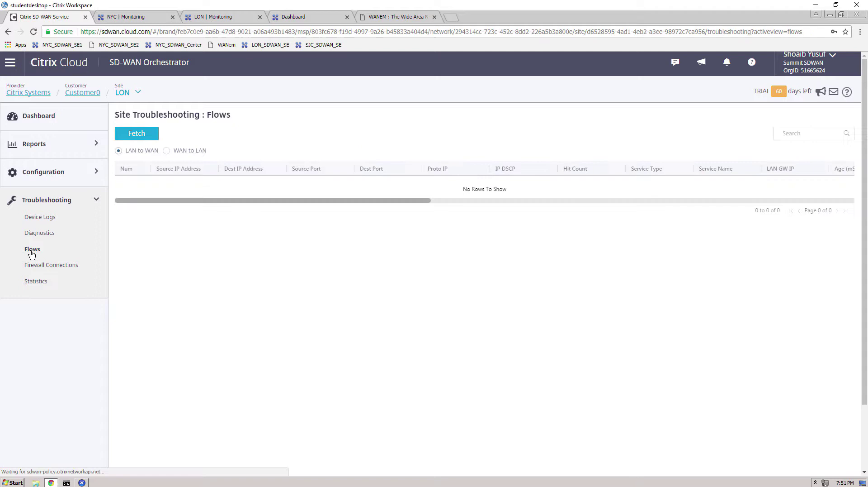
{"action": "left_click", "coordinate": [135, 134]}
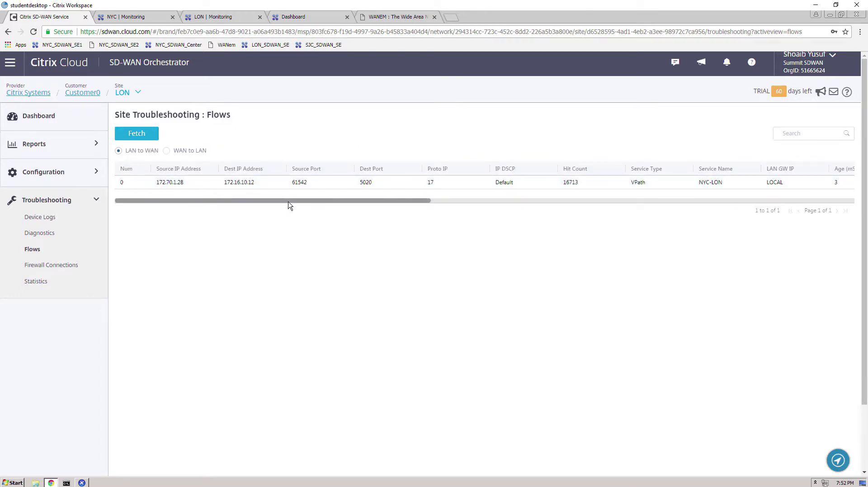
{"action": "left_click_drag", "start_coordinate": [286, 201], "coordinate": [726, 231]}
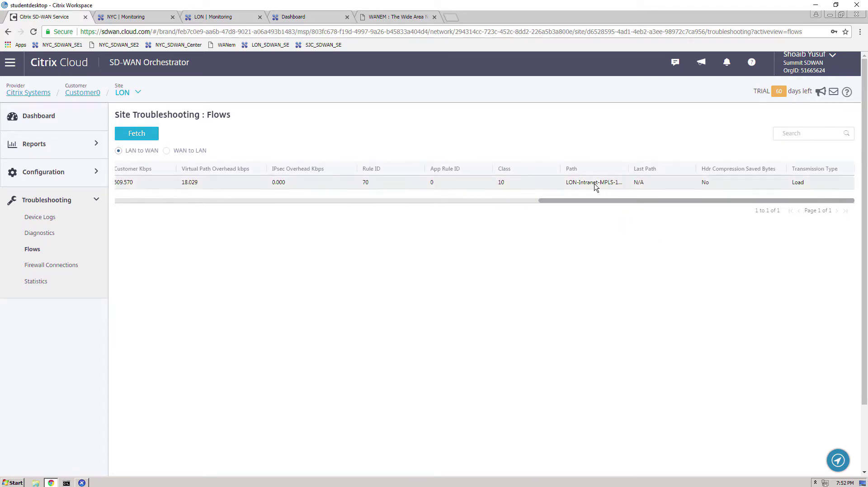
{"action": "left_click_drag", "start_coordinate": [632, 172], "coordinate": [697, 174]}
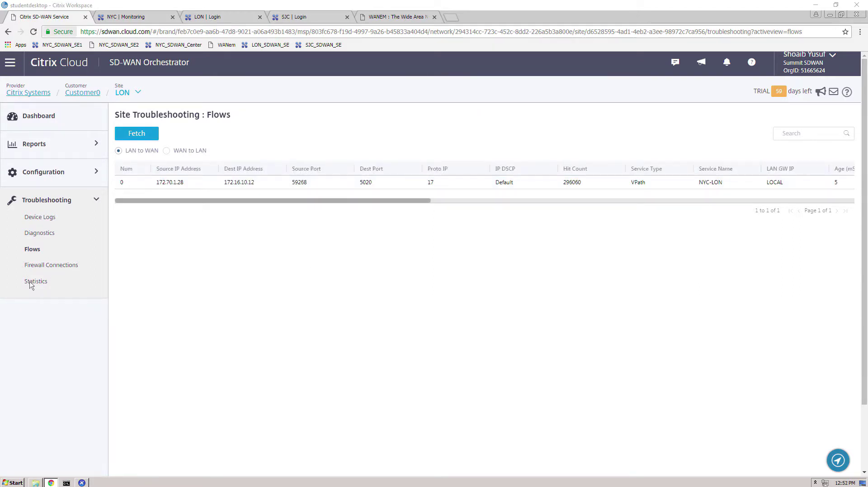
- Retrieve the latest LON WAN Path data and check the first path's 563.13 Kbps
{"action": "left_click", "coordinate": [33, 282]}
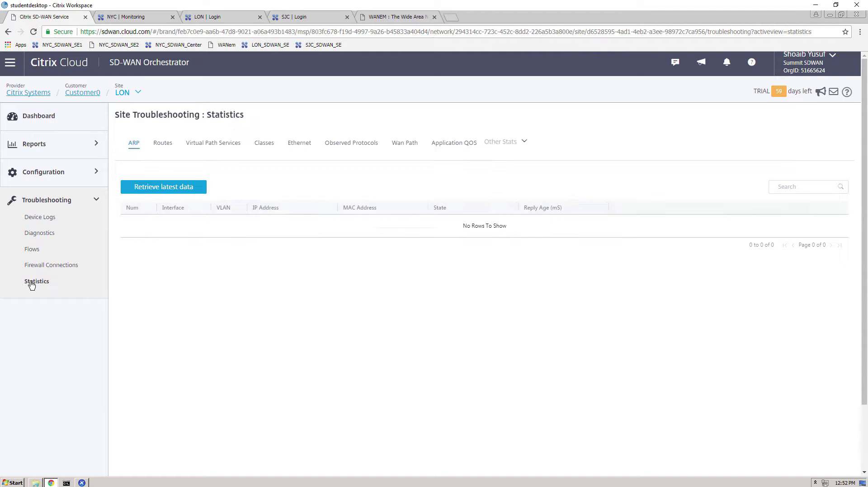
{"action": "left_click", "coordinate": [404, 144]}
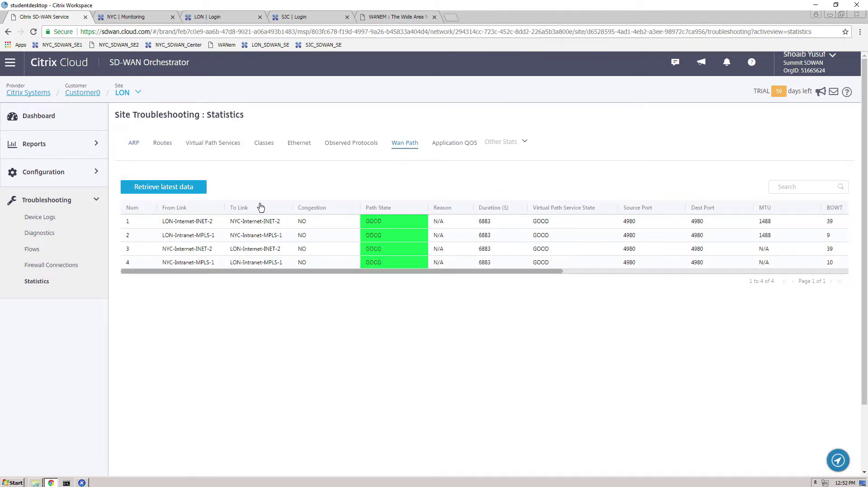
{"action": "left_click", "coordinate": [183, 188]}
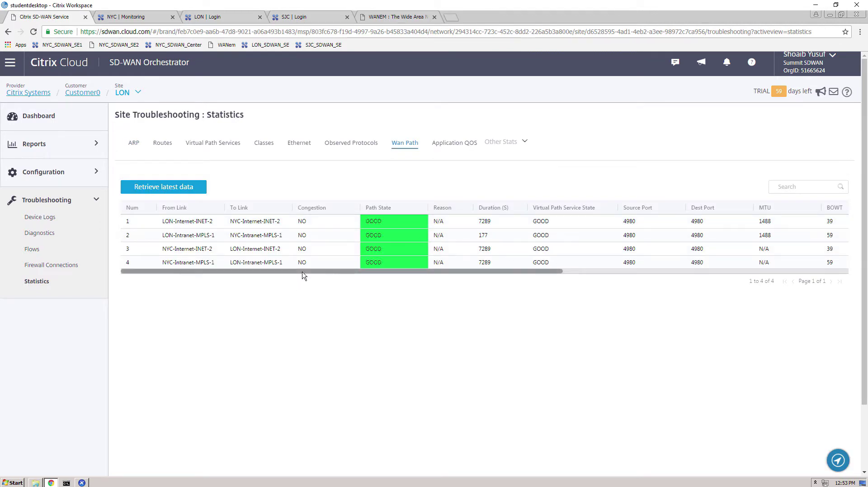
{"action": "left_click_drag", "start_coordinate": [303, 272], "coordinate": [659, 297]}
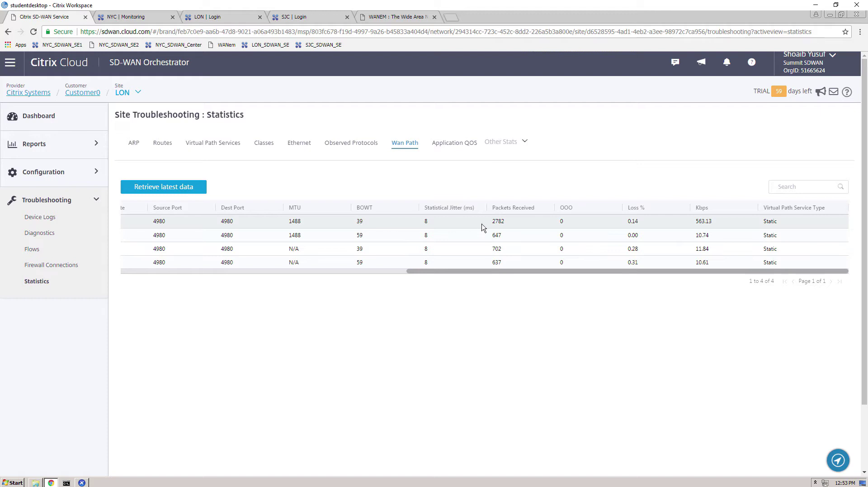
{"action": "left_click", "coordinate": [701, 225]}
- Refetch LON's flows and widen Path to see LON-Internet-INET-2->NYC-Internet-INET-2, hit count 305134
{"action": "left_click", "coordinate": [48, 255]}
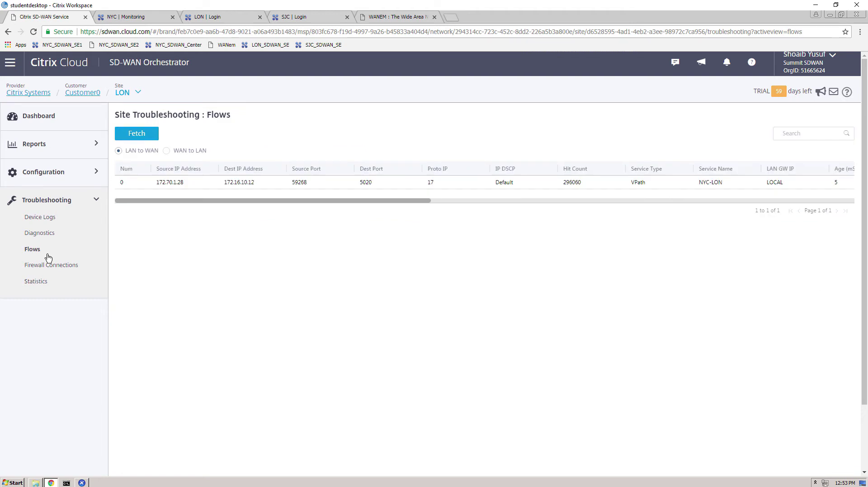
{"action": "left_click", "coordinate": [148, 135]}
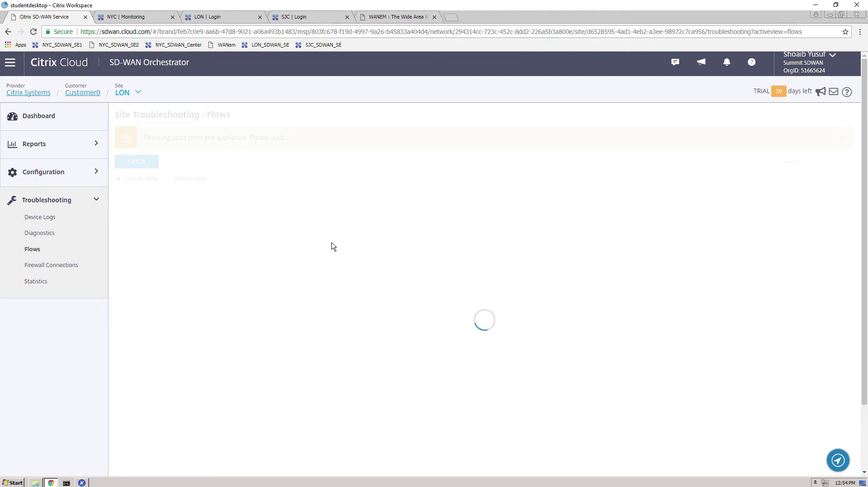
{"action": "left_click_drag", "start_coordinate": [368, 201], "coordinate": [820, 215]}
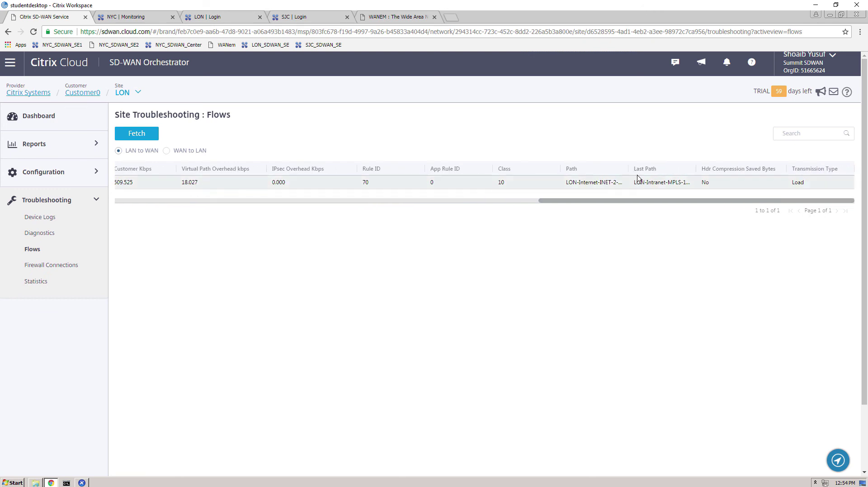
{"action": "left_click_drag", "start_coordinate": [629, 168], "coordinate": [691, 169]}
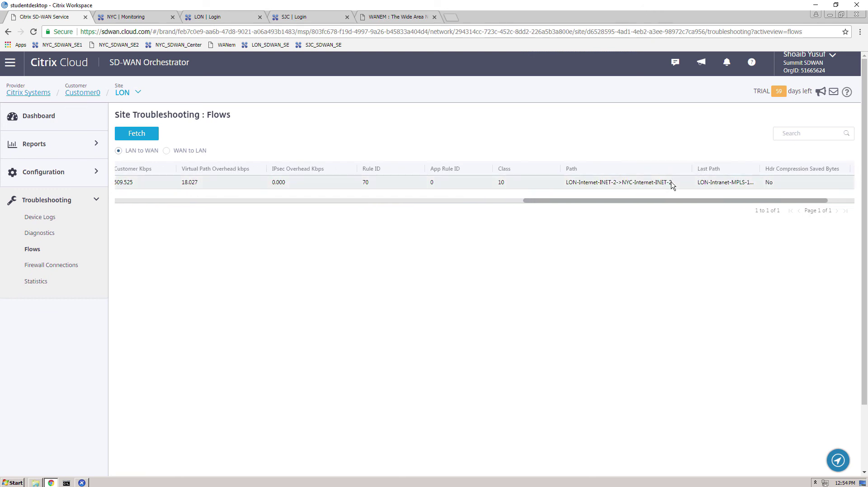